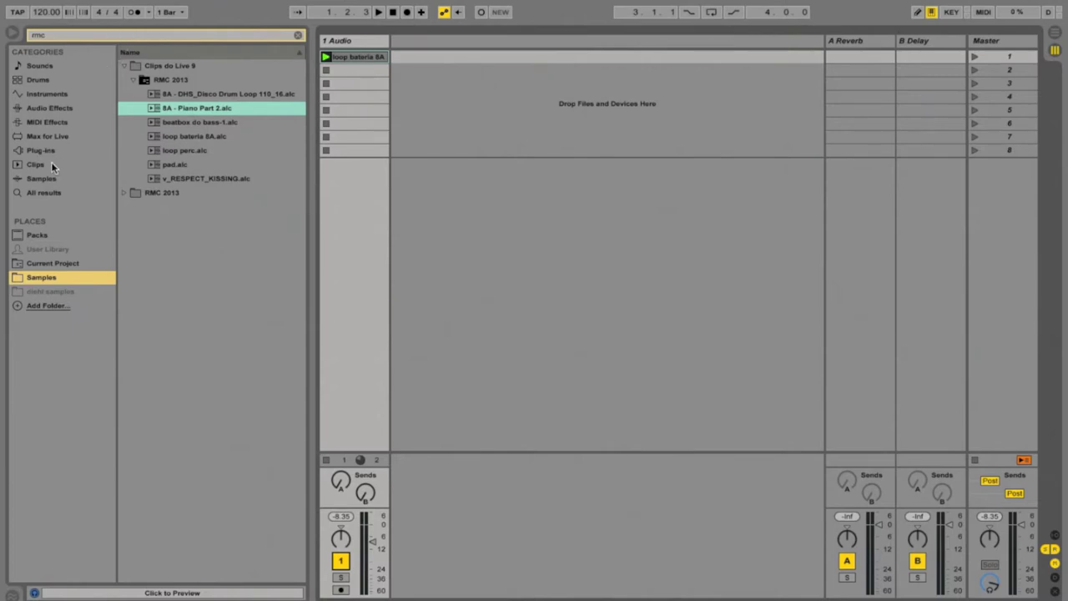
Clear the browser search and expand the Max Audio Effect folder in the Max for Live category.
left_click(37, 136)
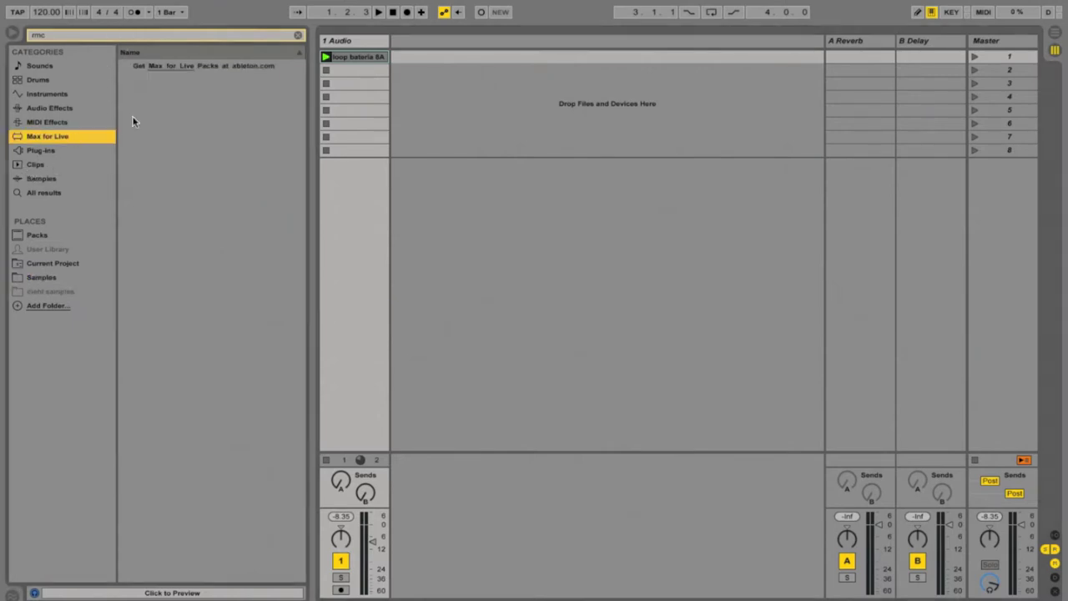
left_click(298, 35)
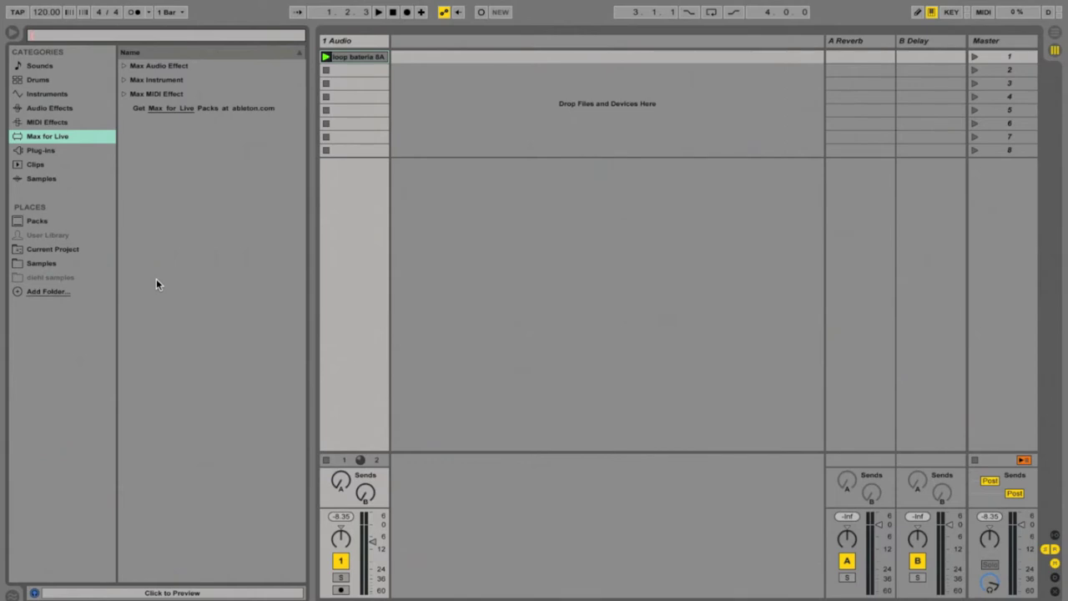
left_click(123, 67)
left_click(124, 67)
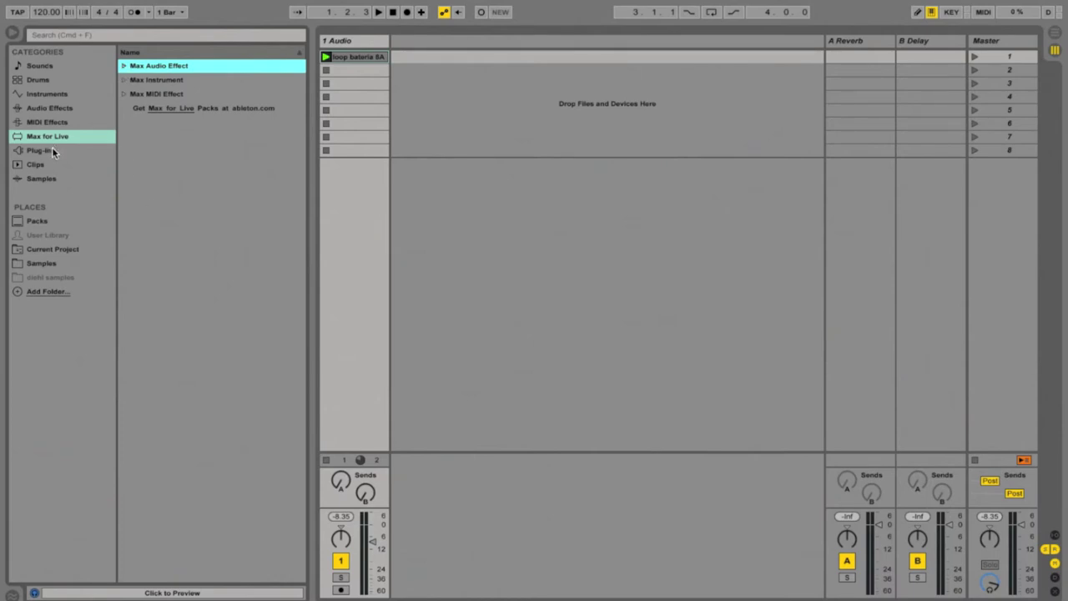
left_click(124, 67)
Load the blank Max Audio Effect device onto the 1 Audio track and open its patch in the Max editor.
left_click(155, 79)
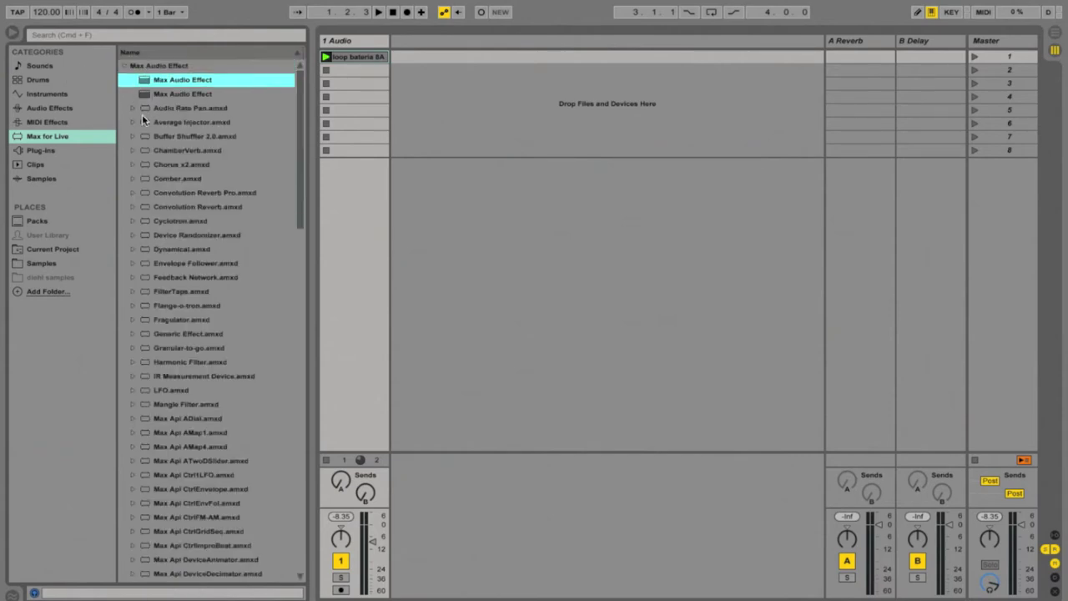
double_click(170, 81)
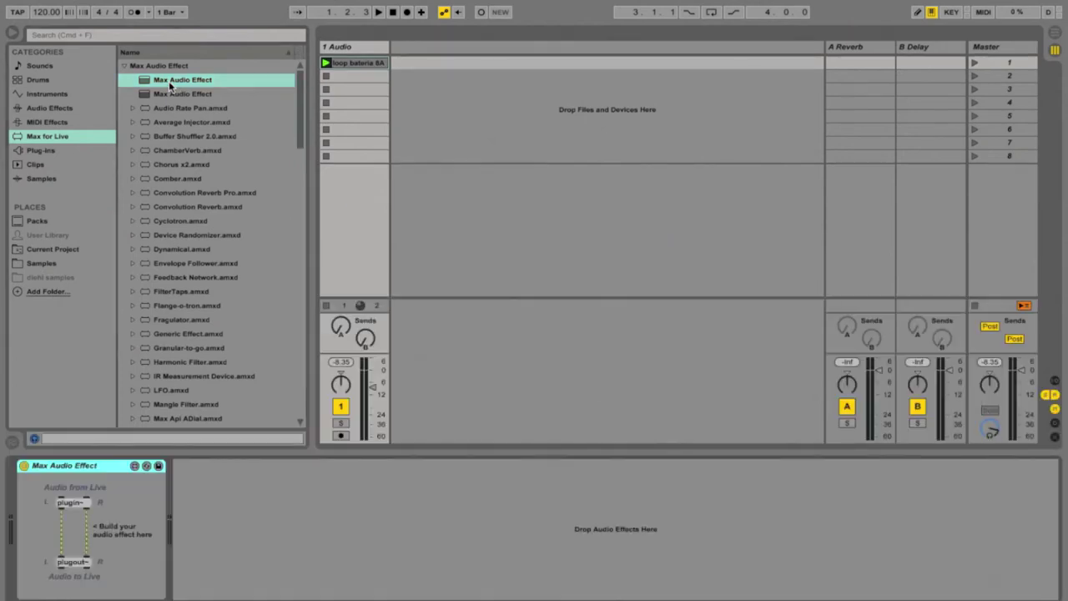
left_click(135, 469)
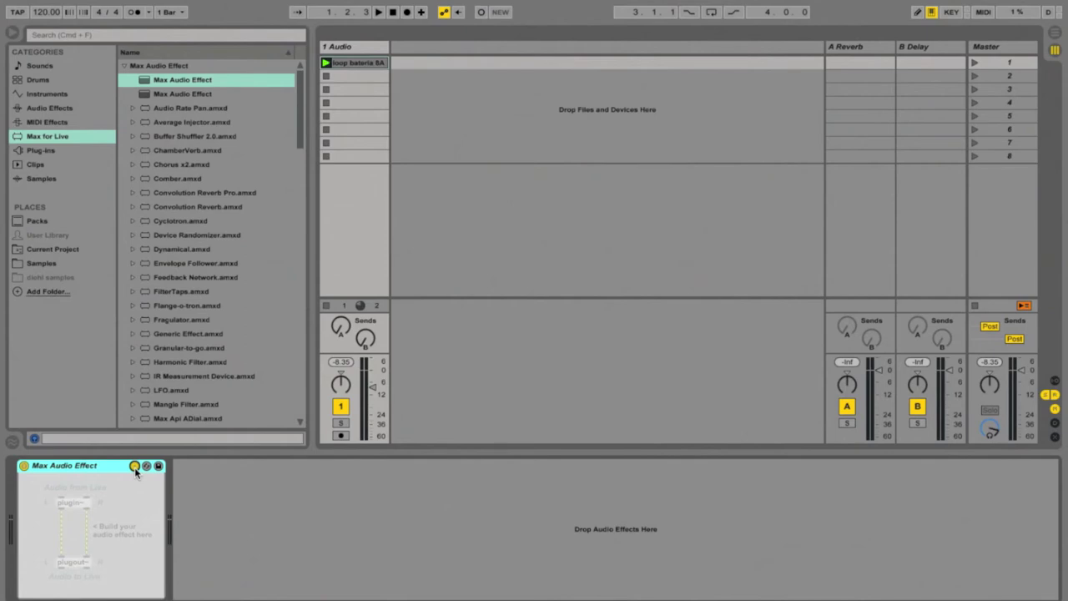
left_click(135, 466)
left_click_drag(146, 3, 316, 185)
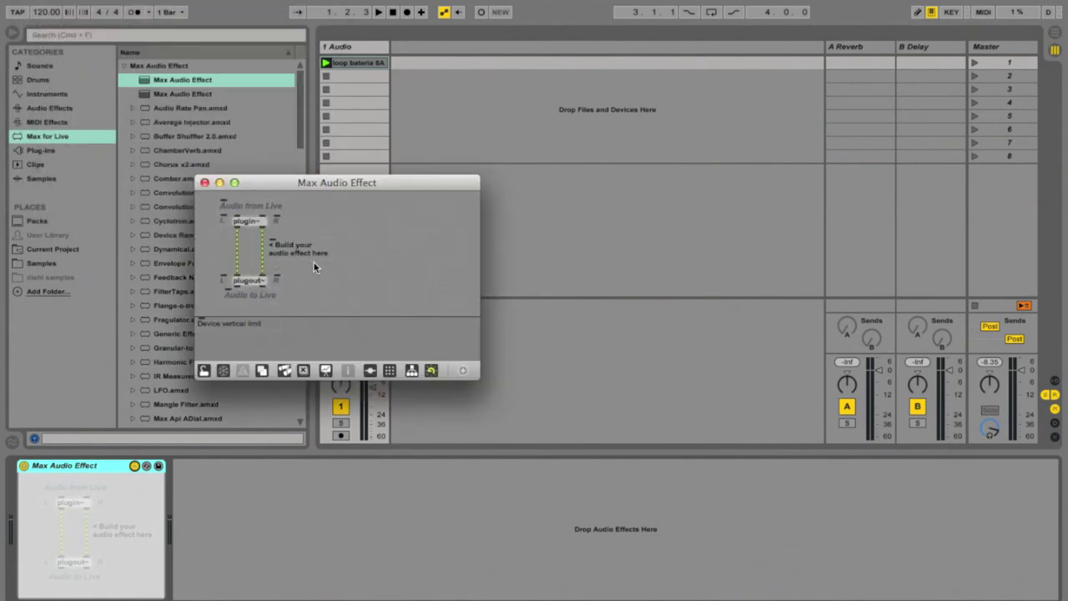
Start playback and delete both patch cords between plugin~ and plugout~ in the Max Audio Effect patch.
left_click(483, 303)
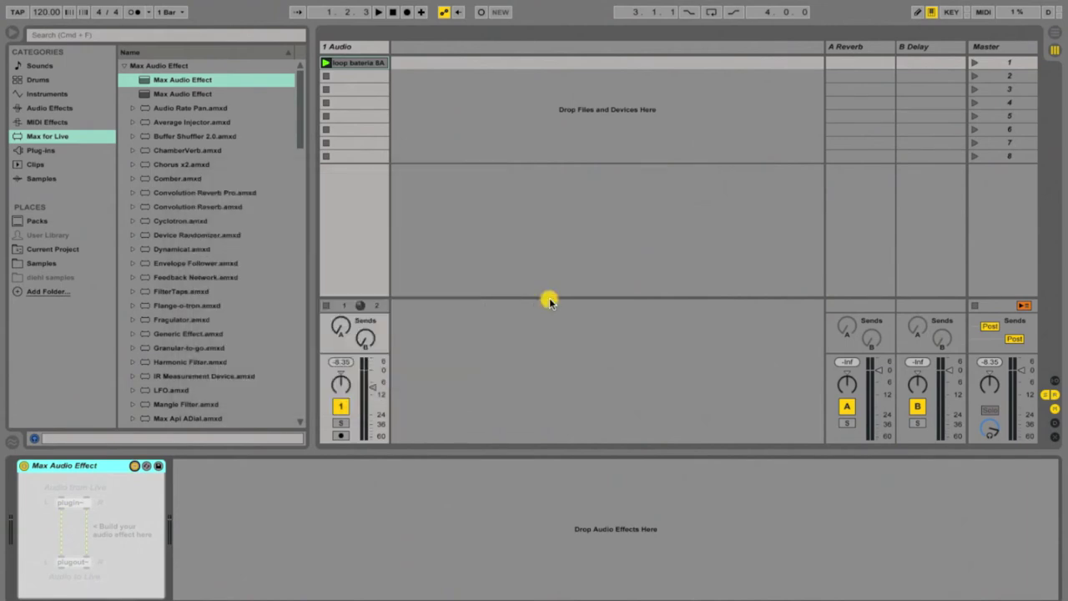
key("space")
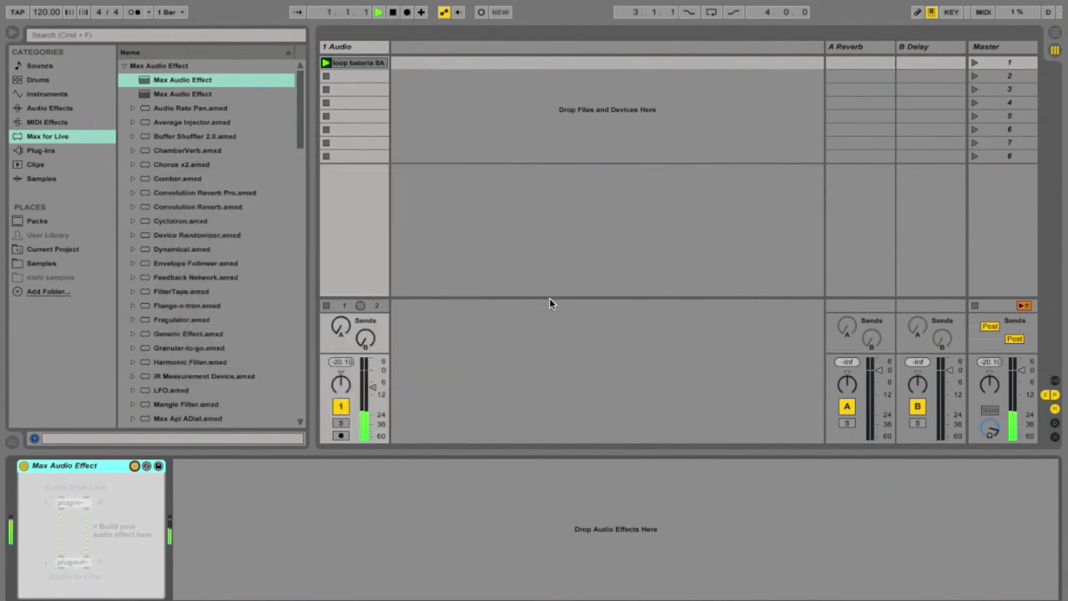
left_click(135, 466)
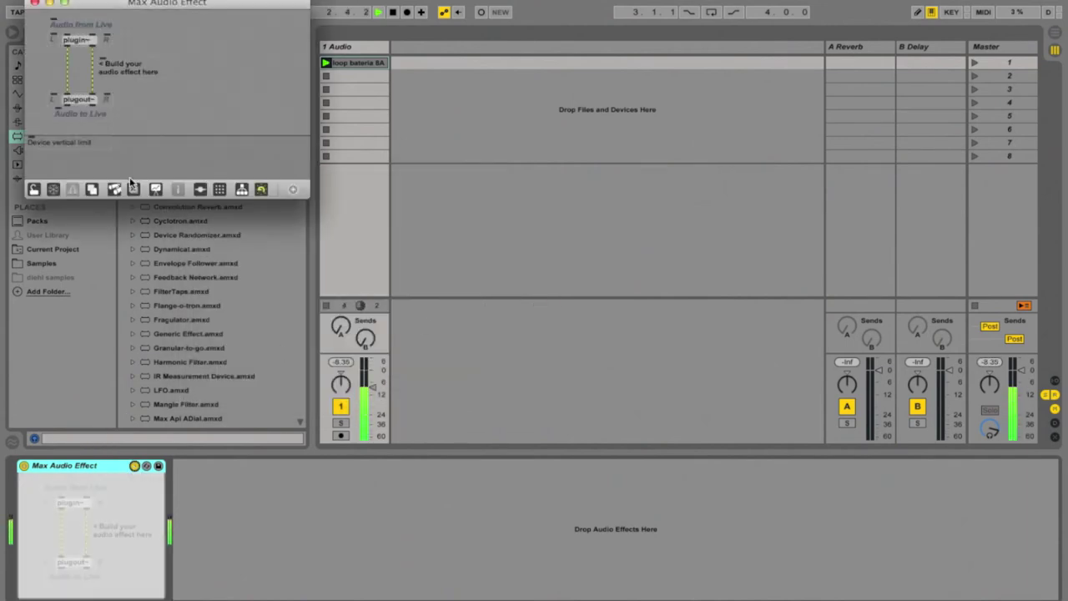
left_click(91, 99)
left_click_drag(93, 96, 136, 87)
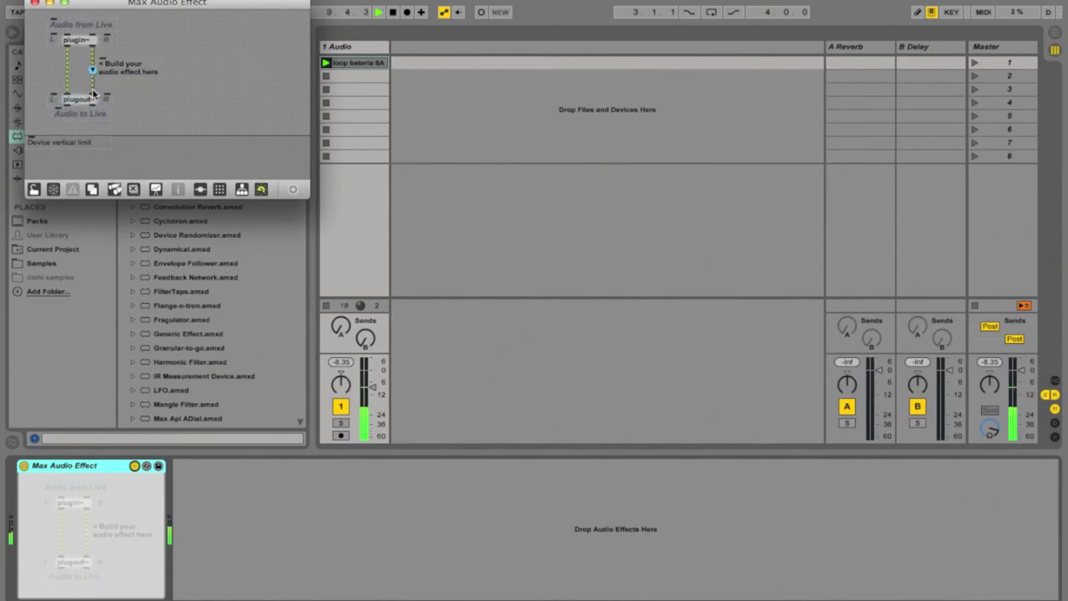
right_click(92, 72)
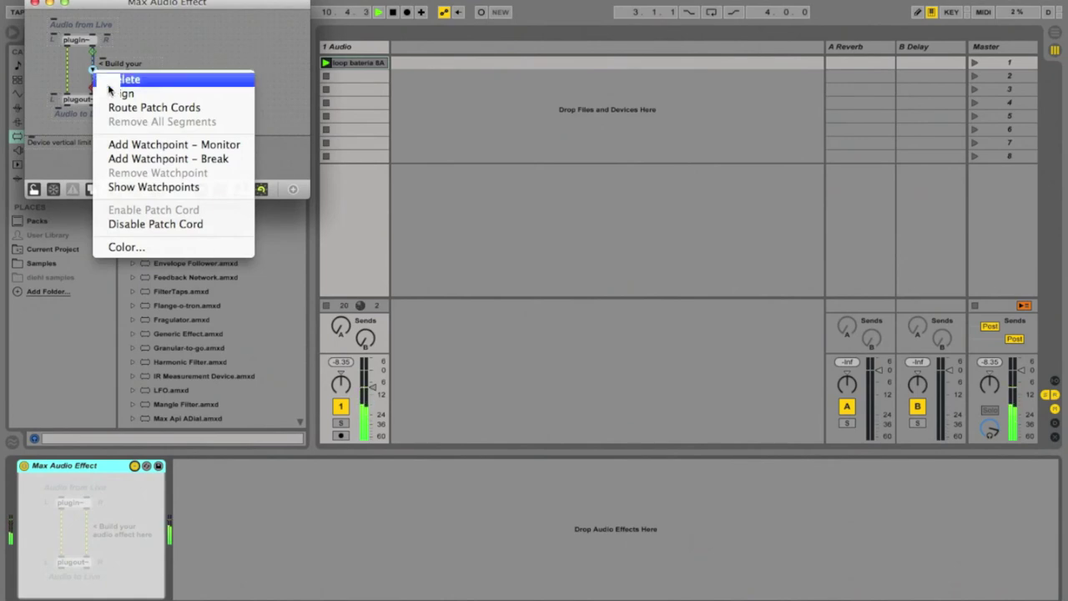
left_click(121, 79)
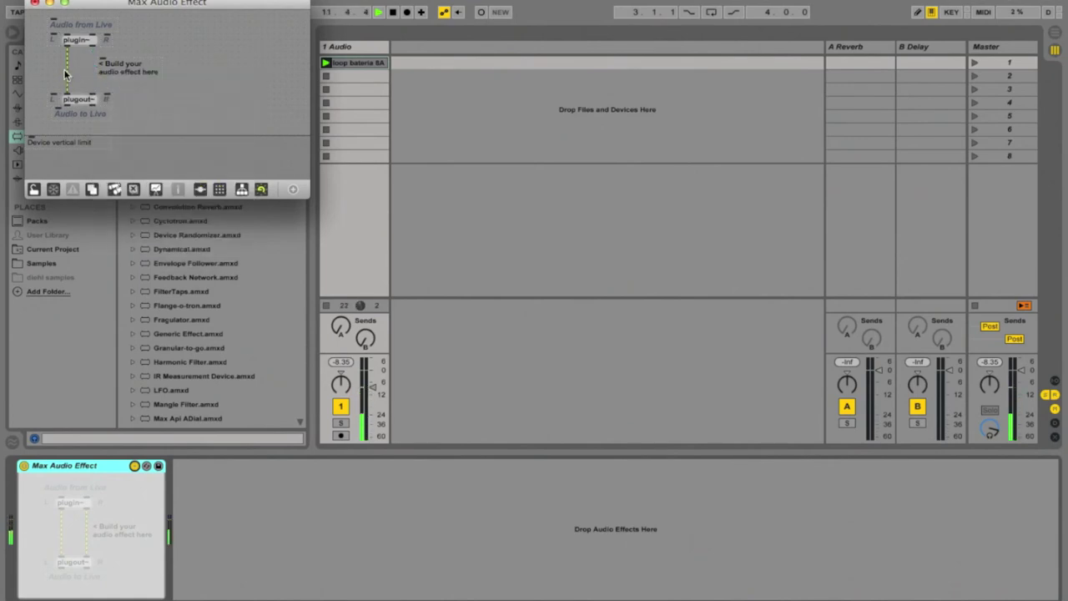
right_click(69, 73)
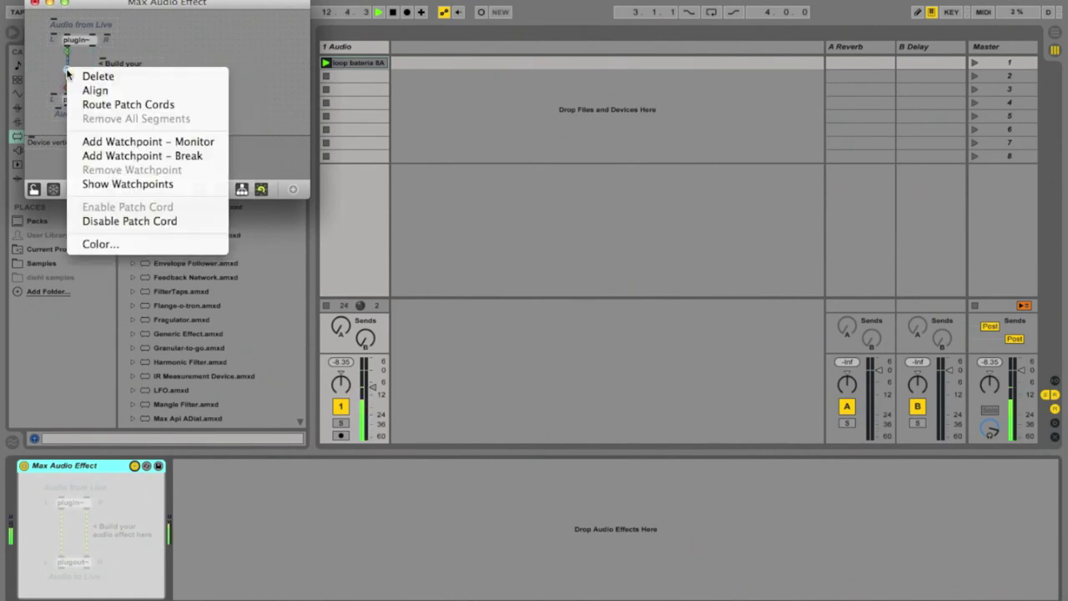
left_click(89, 76)
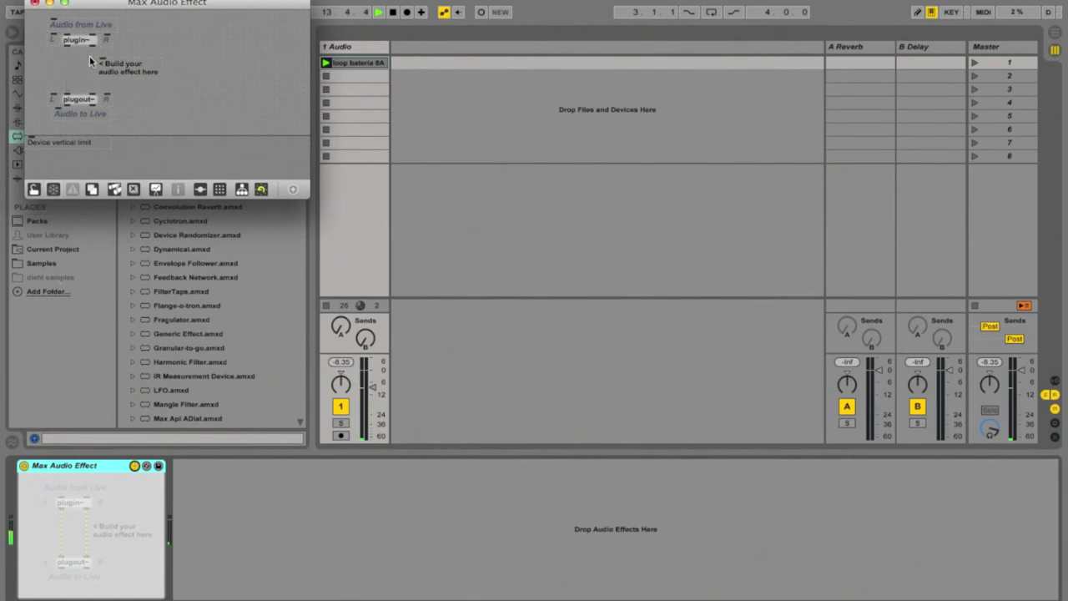
Move plugout~ below the device vertical limit and add a live.gain~ object above that line in the enlarged patcher.
left_click_drag(307, 197, 639, 480)
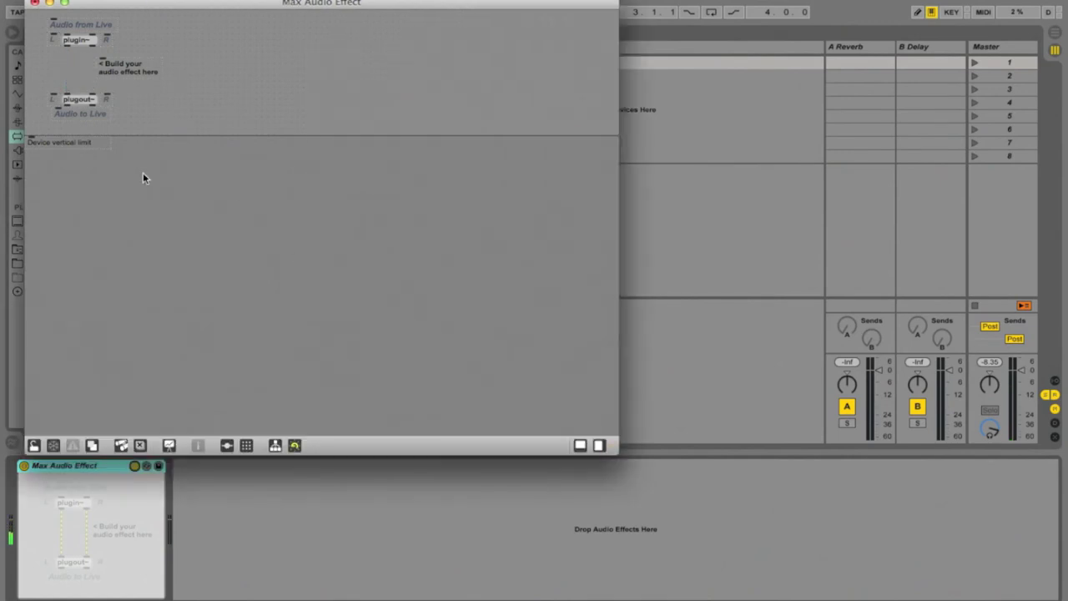
left_click_drag(84, 99, 74, 286)
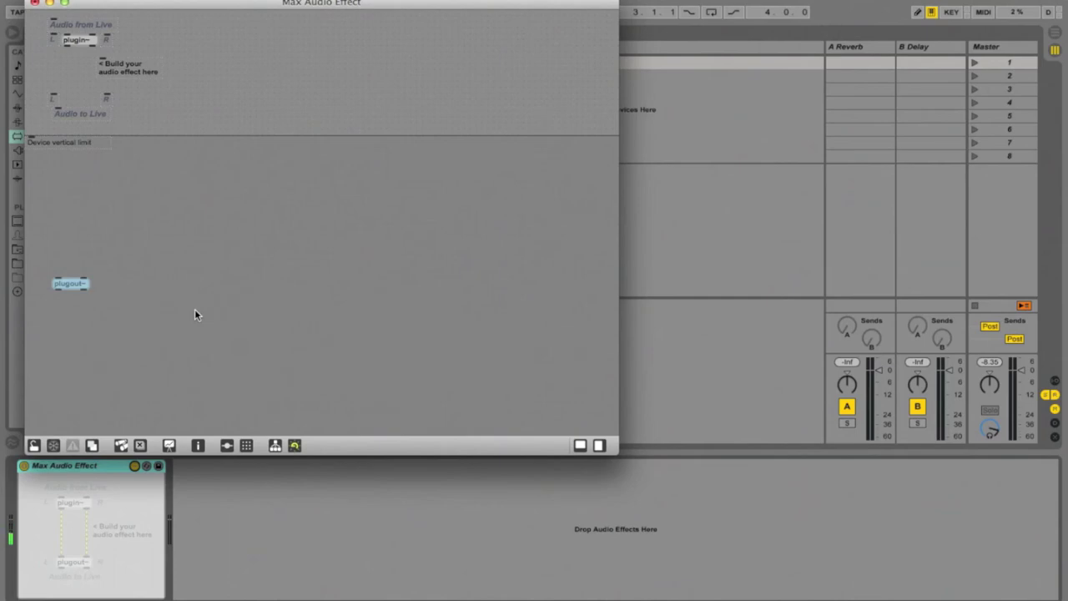
type("nlive.gain~")
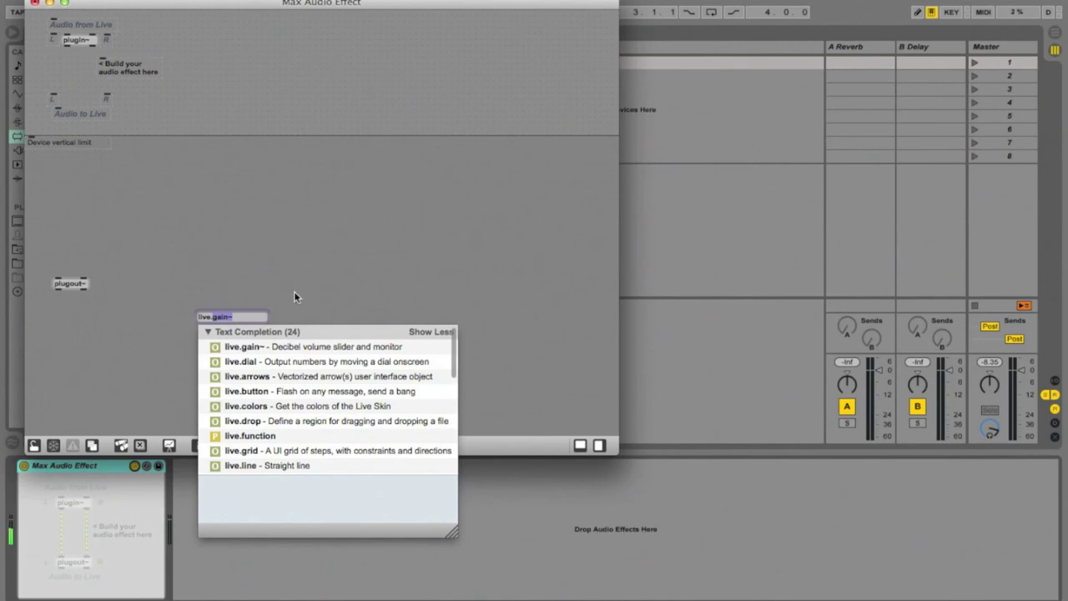
left_click(291, 348)
left_click_drag(214, 336, 256, 69)
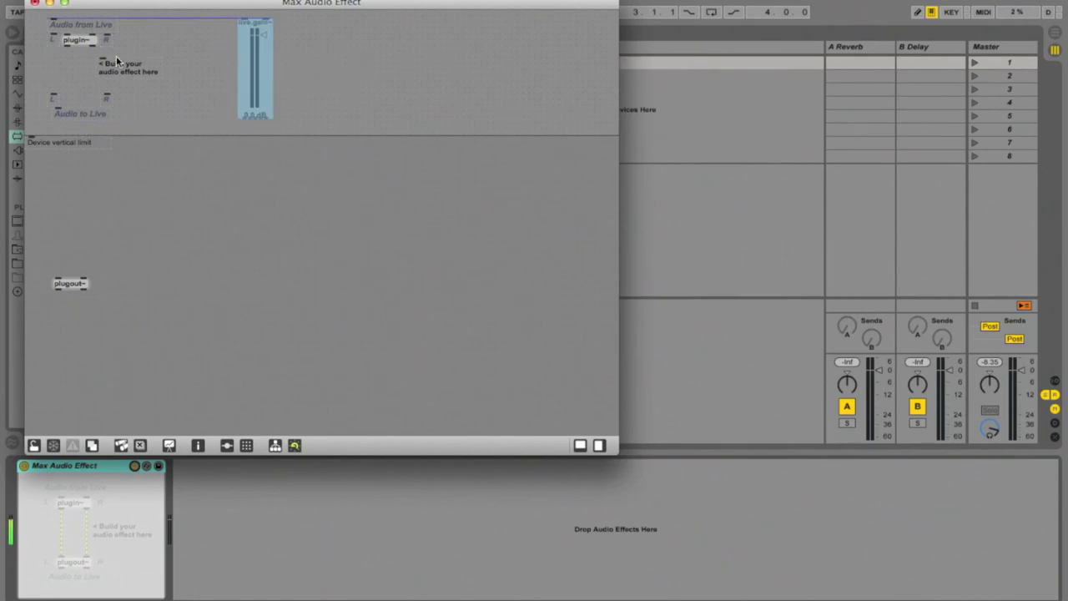
Close the Max editor without saving, stop playback and remove the Max Audio Effect device from the track.
left_click(34, 4)
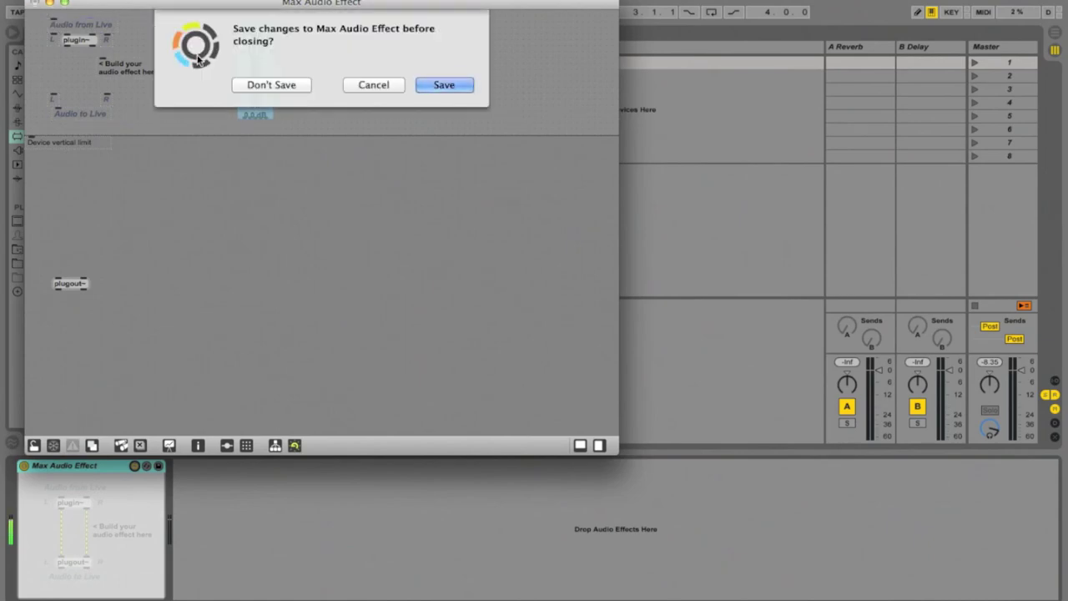
left_click(258, 85)
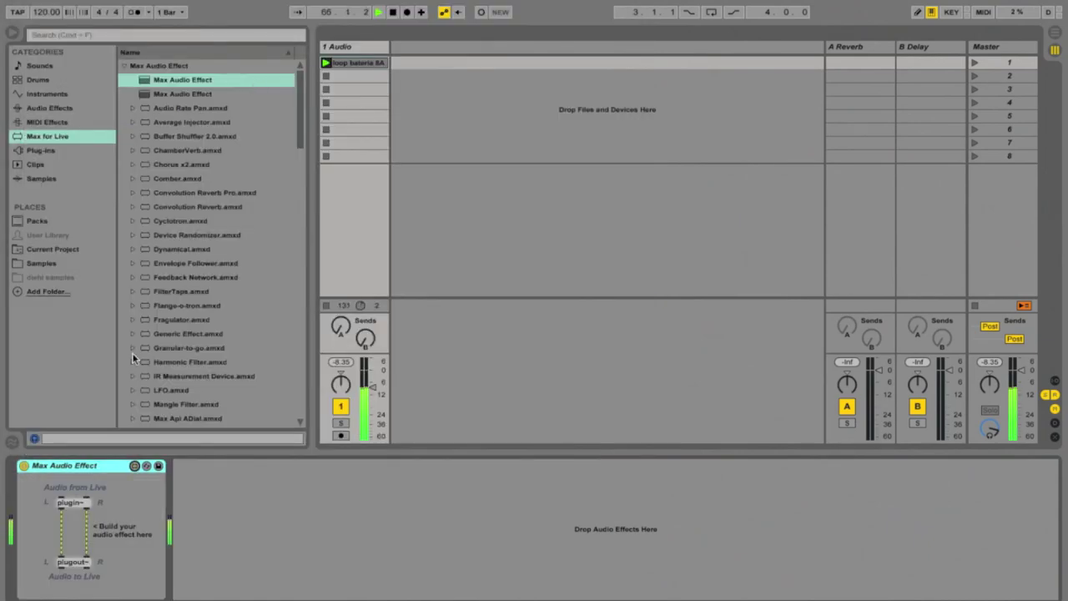
key("space")
left_click(59, 469)
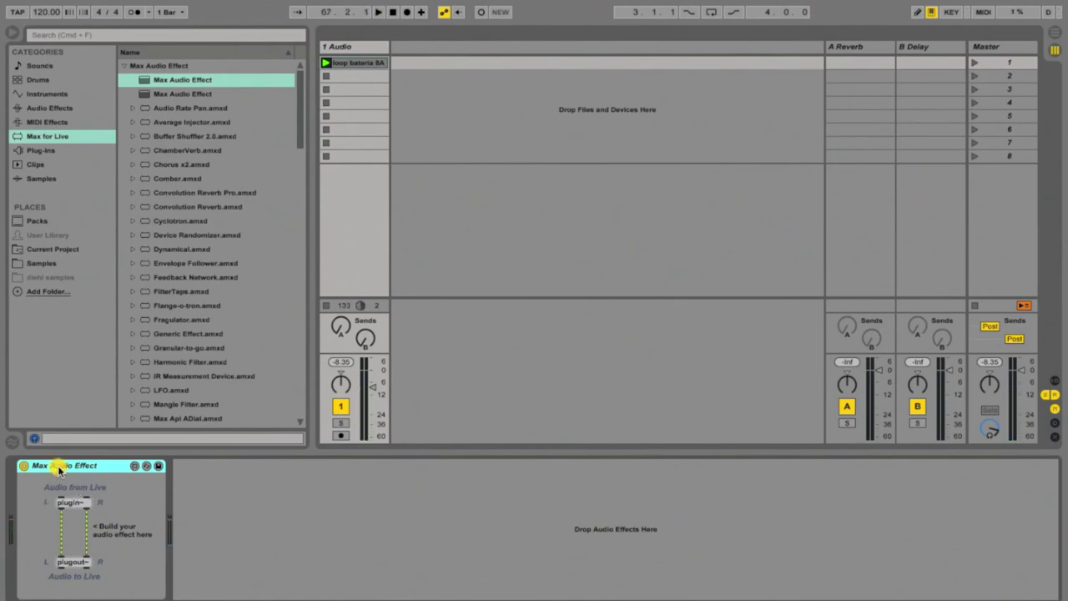
key("Delete")
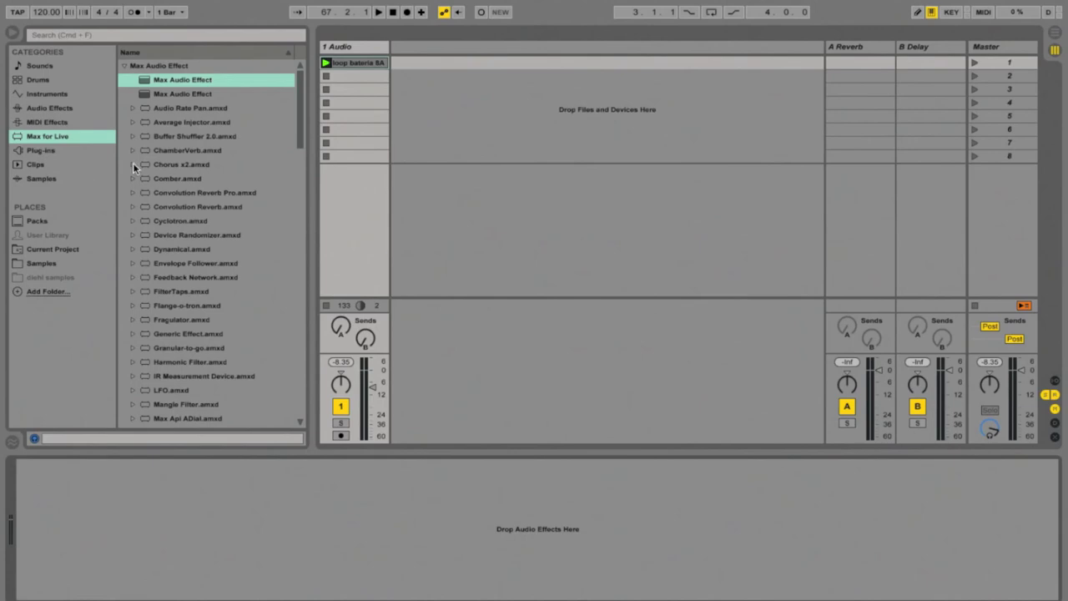
Load the Buffer Shuffler 2.0 device onto the 1 Audio track and start playback of the drum loop.
left_click(129, 137)
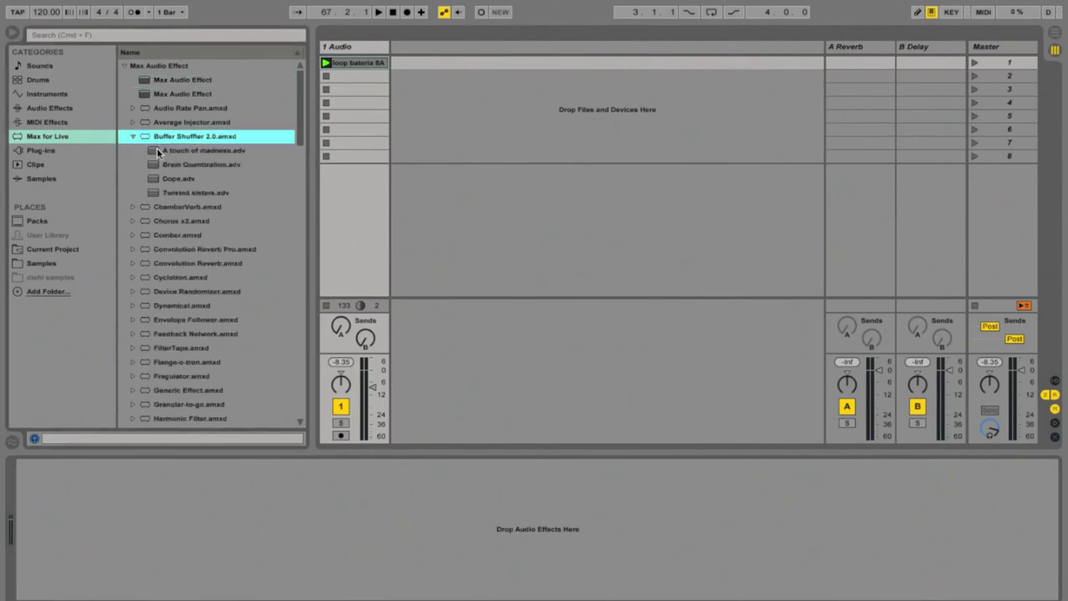
double_click(211, 151)
key("space")
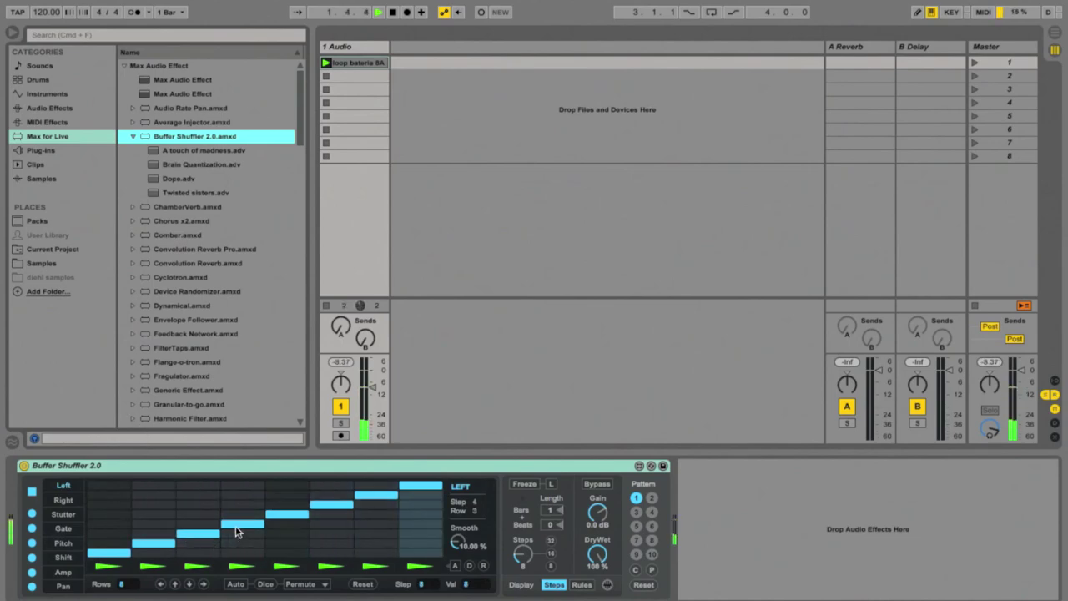
Set steps 4, 5 and 7 of the Left pattern to the lowest row in Buffer Shuffler 2.0.
left_click(239, 552)
left_click(282, 552)
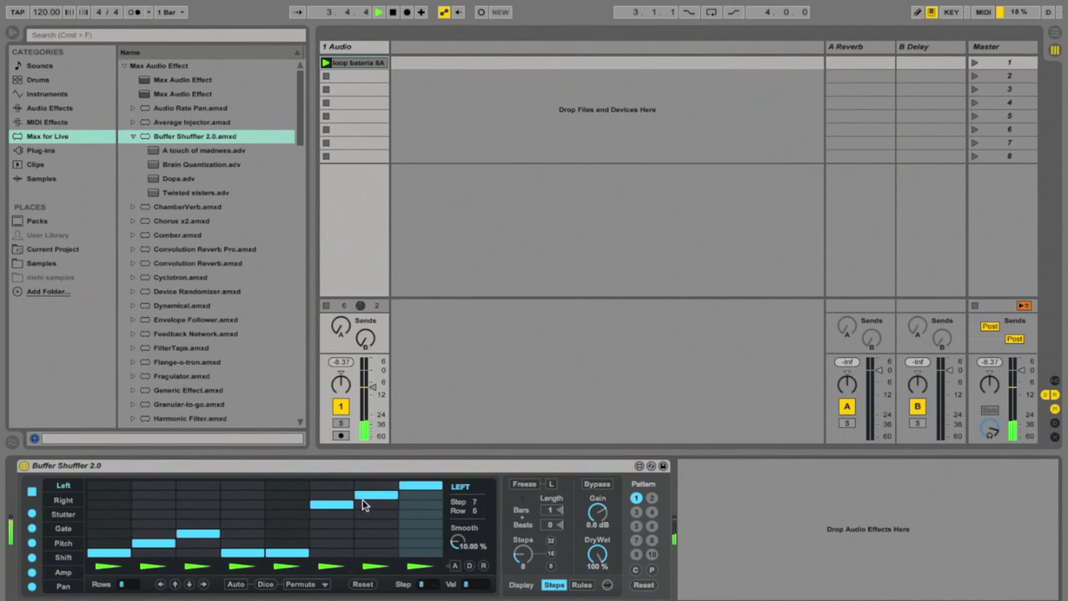
left_click(369, 553)
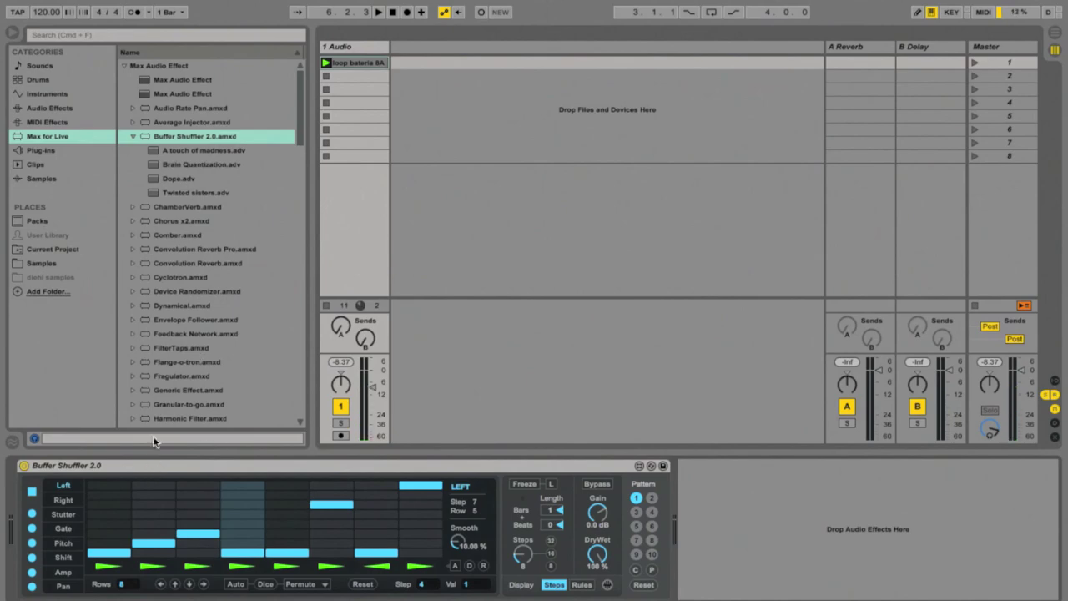
Remove the Buffer Shuffler 2.0 device from the 1 Audio track.
left_click(179, 250)
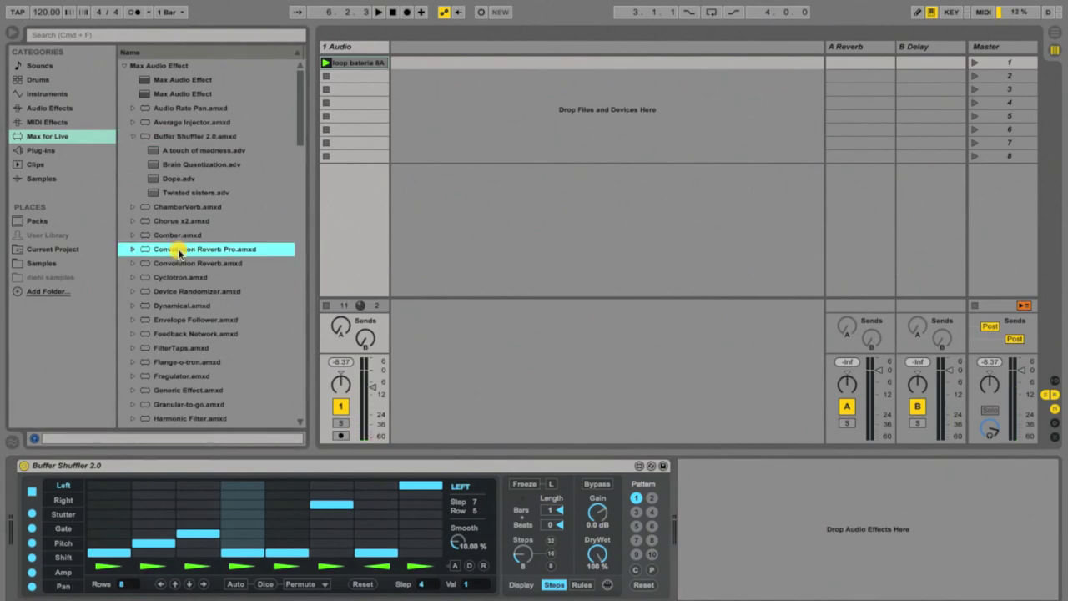
left_click(124, 469)
key("Delete")
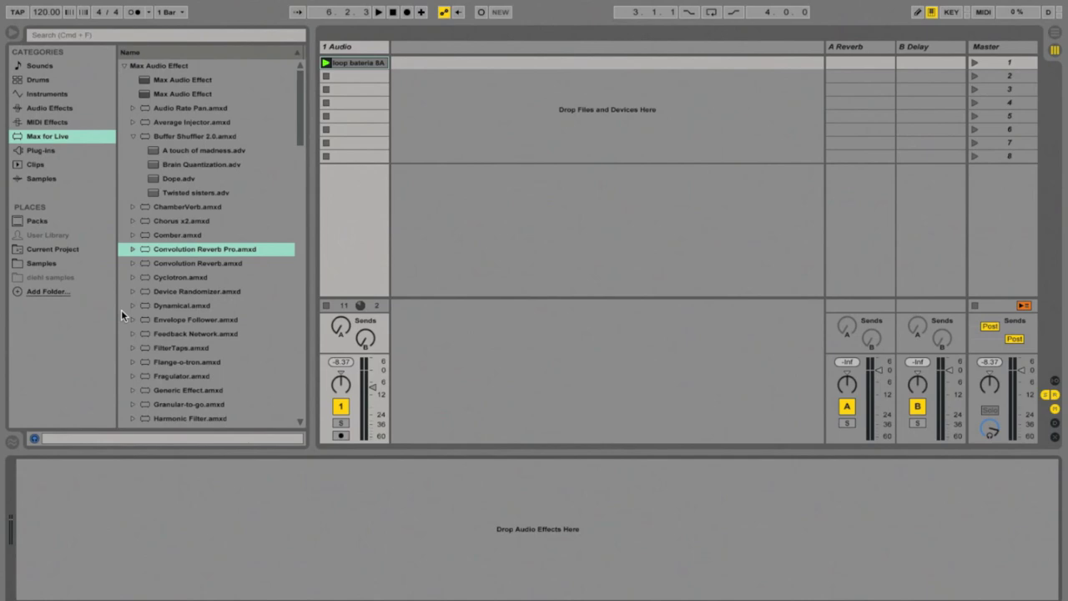
Select Convolution Reverb Pro among the Max for Live audio effects.
left_click(145, 249)
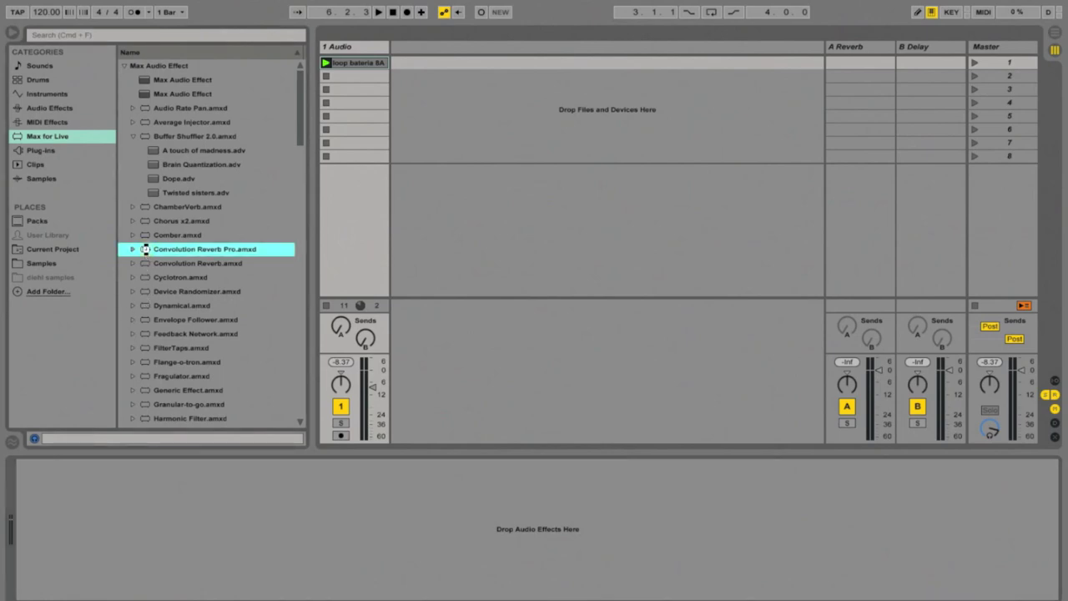